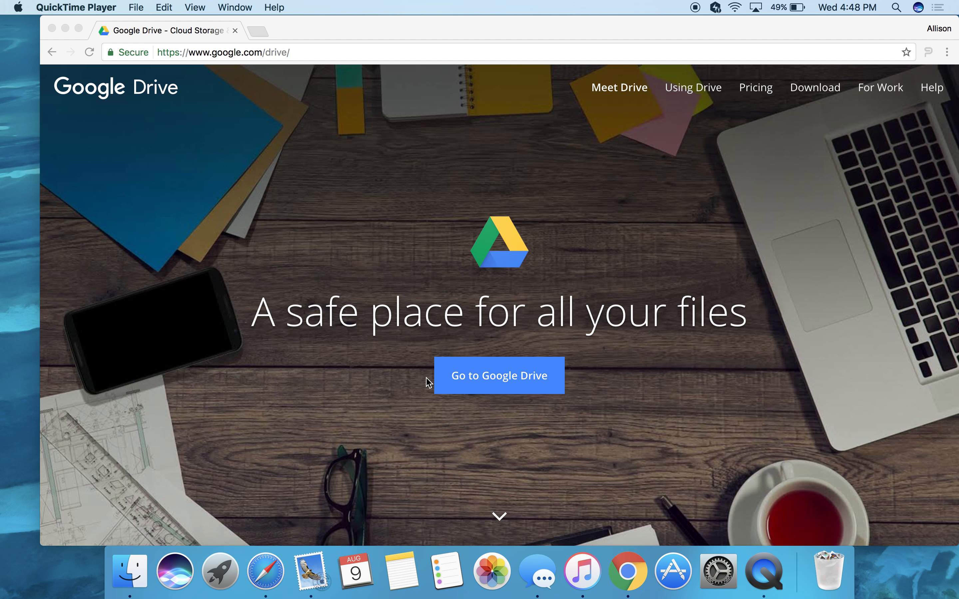
Open Google Drive and sign in with the university account, entering the account password.
left_click(496, 390)
left_click(494, 384)
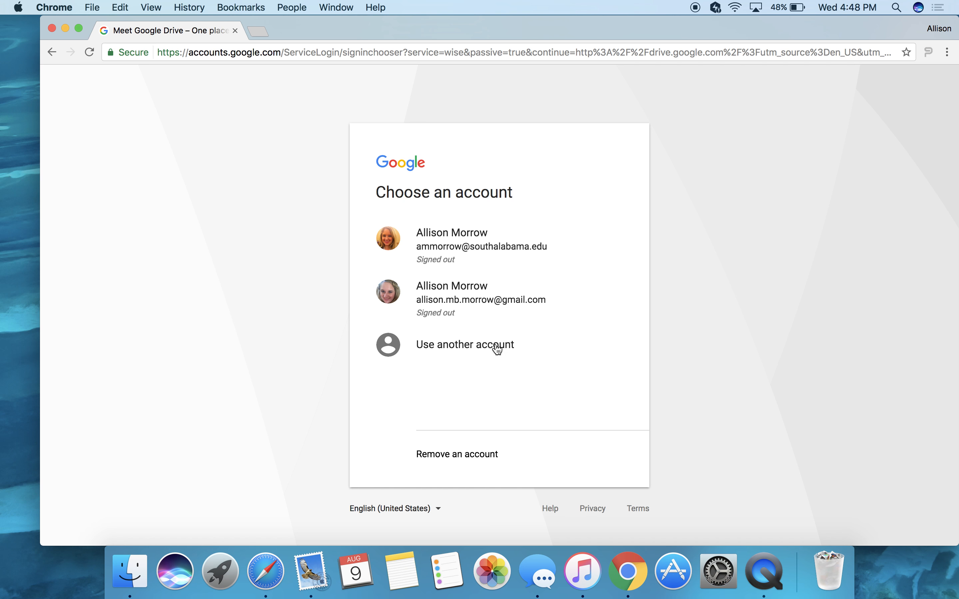
left_click(505, 264)
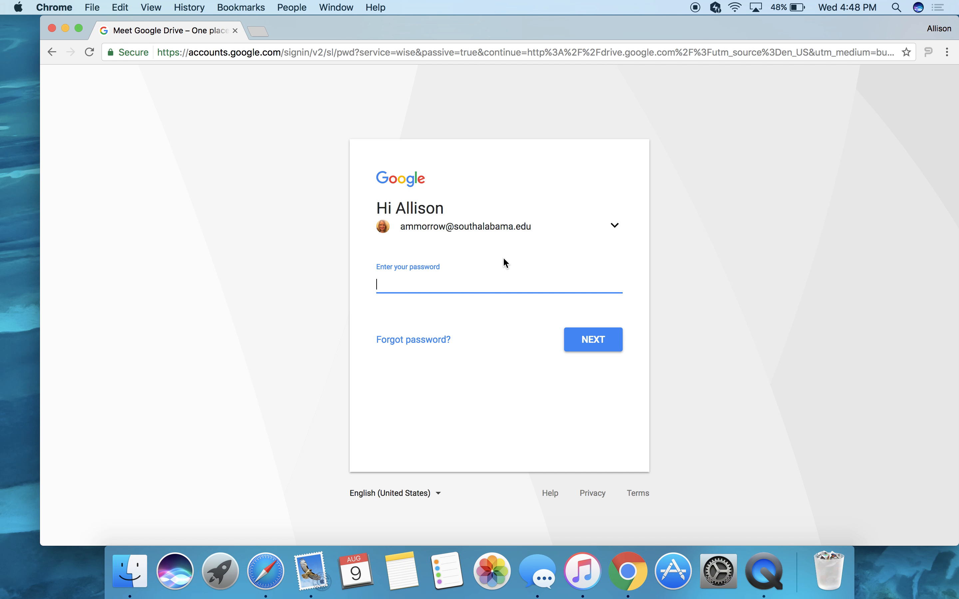
type("••••••••••")
left_click(613, 349)
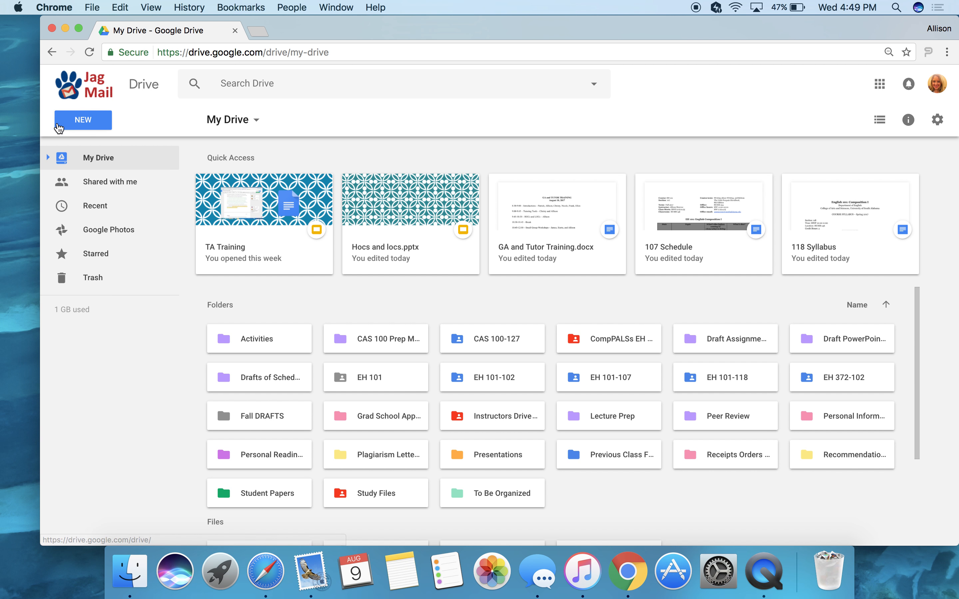
Create a folder in My Drive named with the owner's full name followed by "EH 101 - 102".
left_click(67, 127)
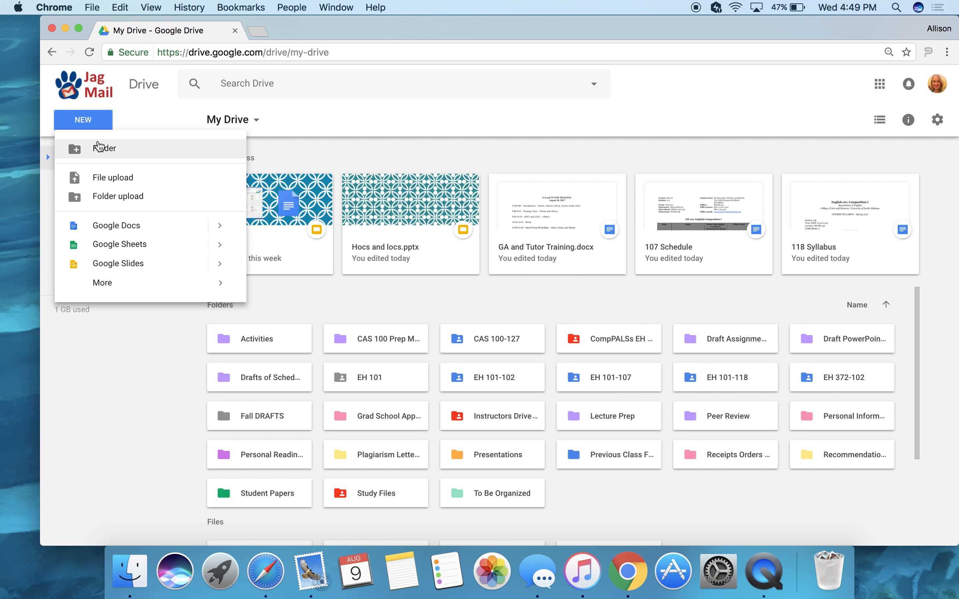
left_click(126, 150)
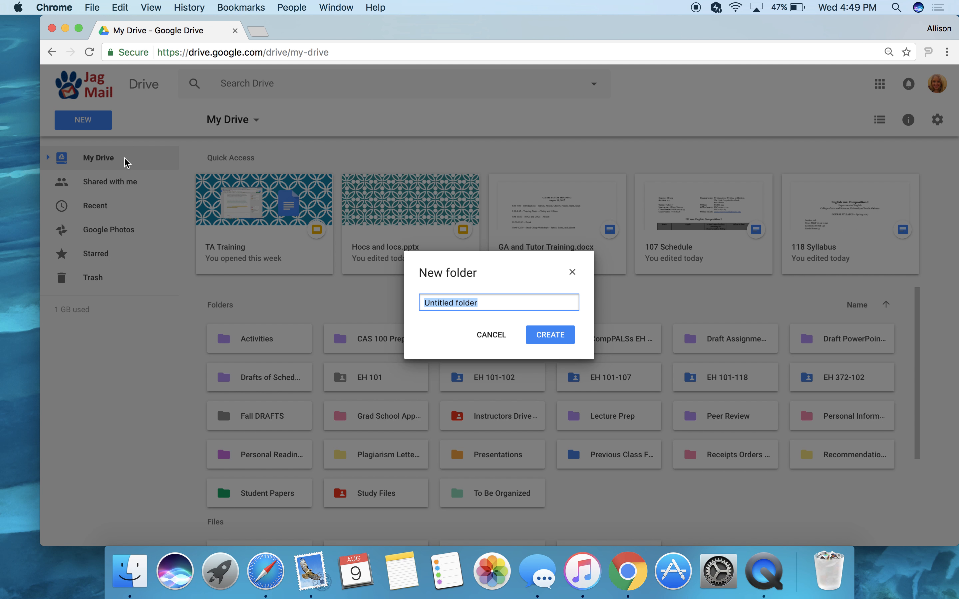
type("Allioson Morrow EH 101 0")
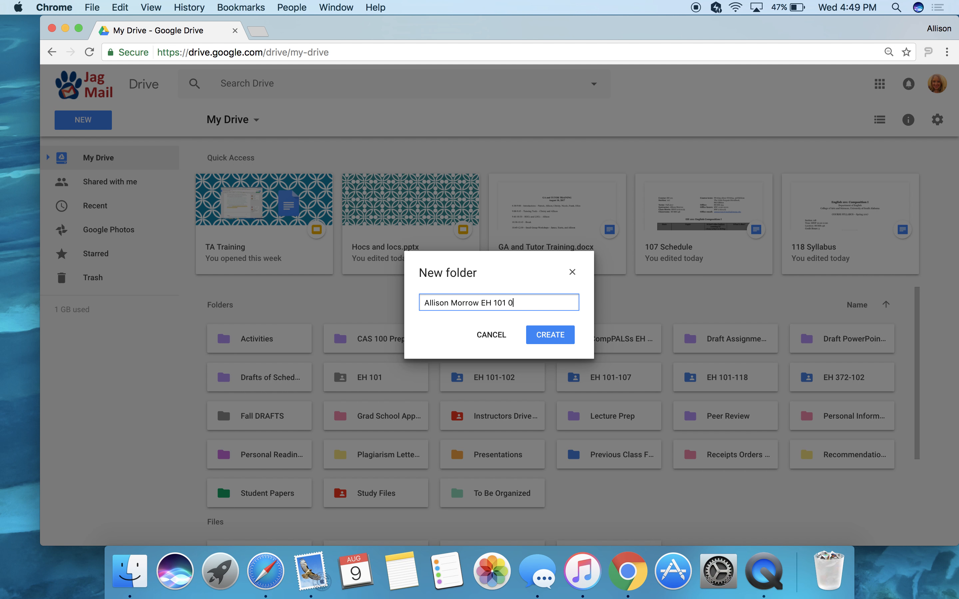
key("BackSpace")
type("- 102")
left_click(545, 339)
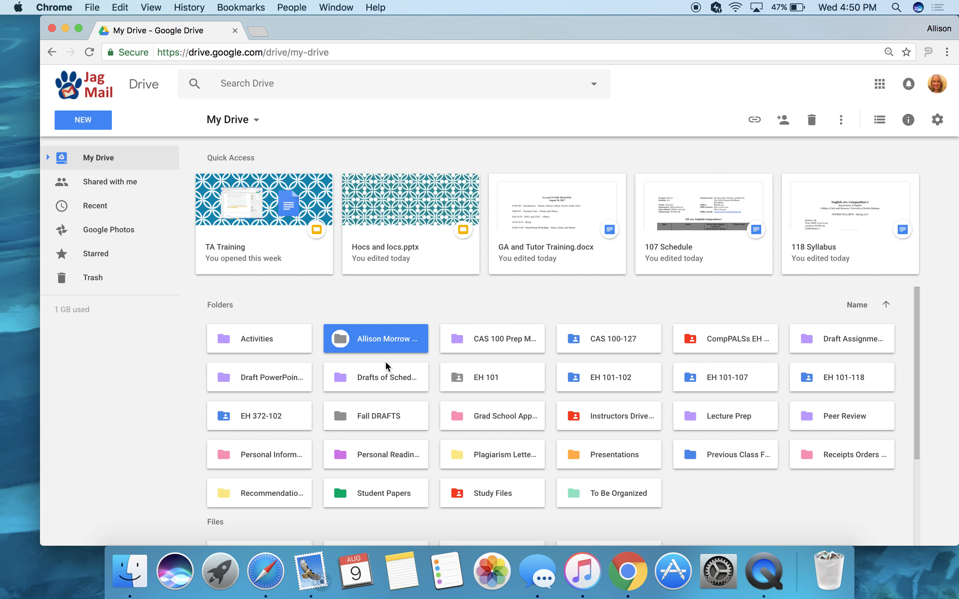
Open the new EH 101 - 102 folder and create a blank Google Docs document in it.
right_click(387, 348)
double_click(385, 344)
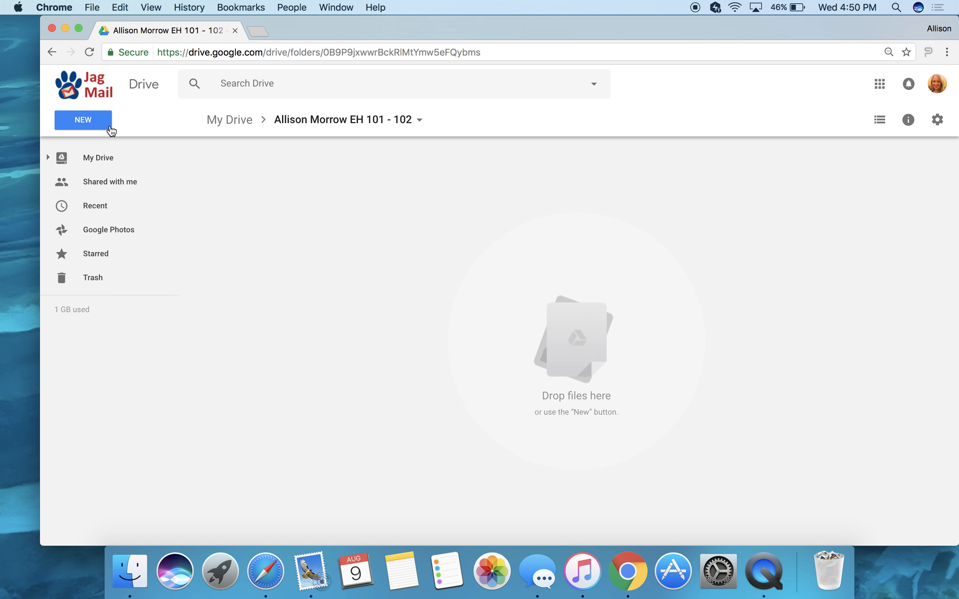
left_click(94, 123)
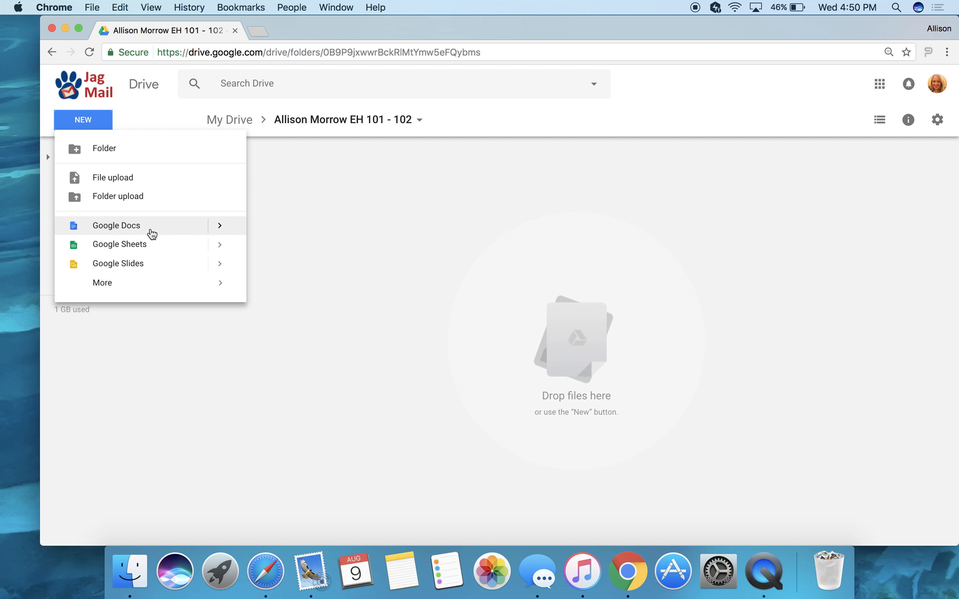
left_click(174, 234)
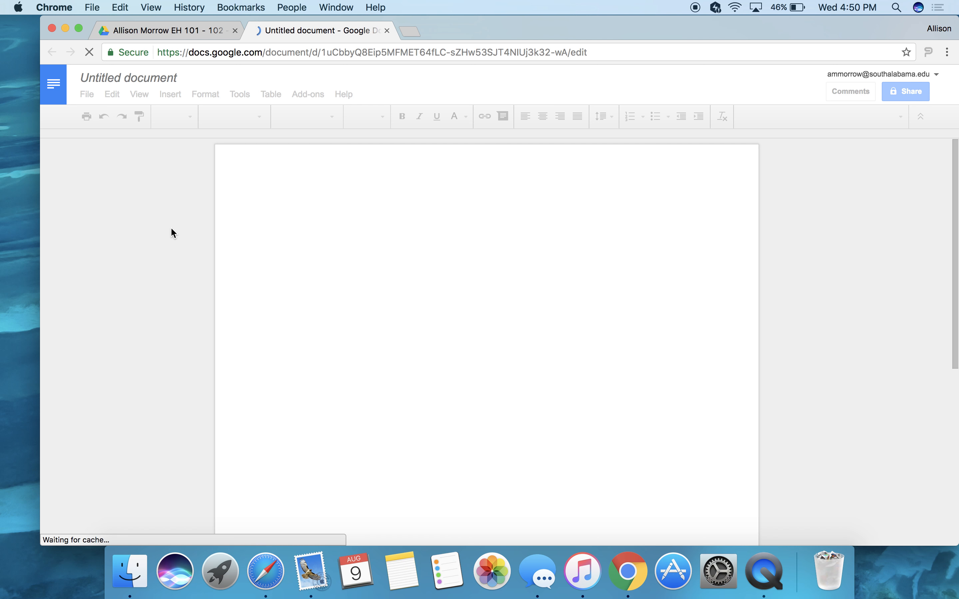
Rename the untitled document as "Paper 1" and close it to return to the Drive folder.
left_click(181, 77)
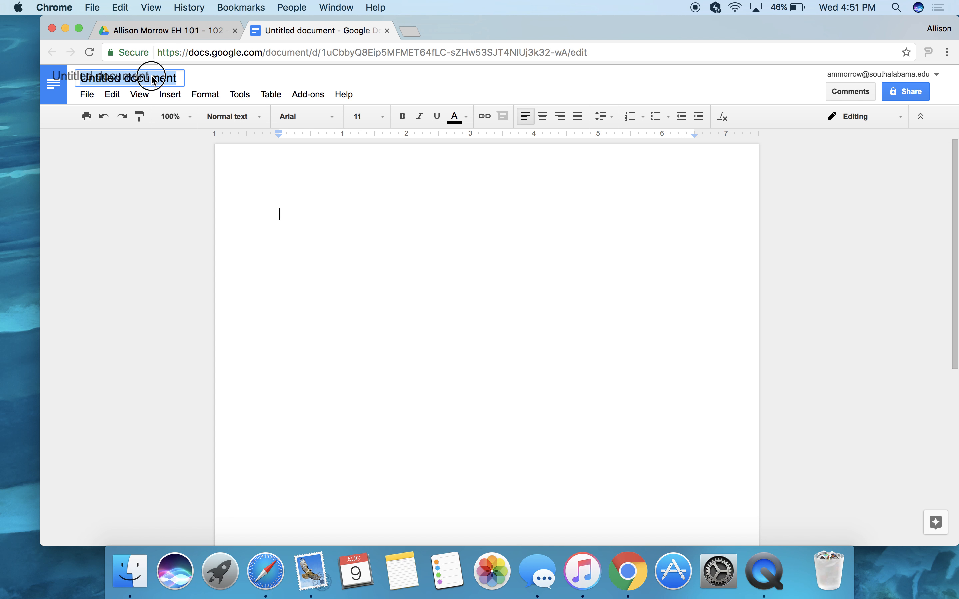
type("Paper 1")
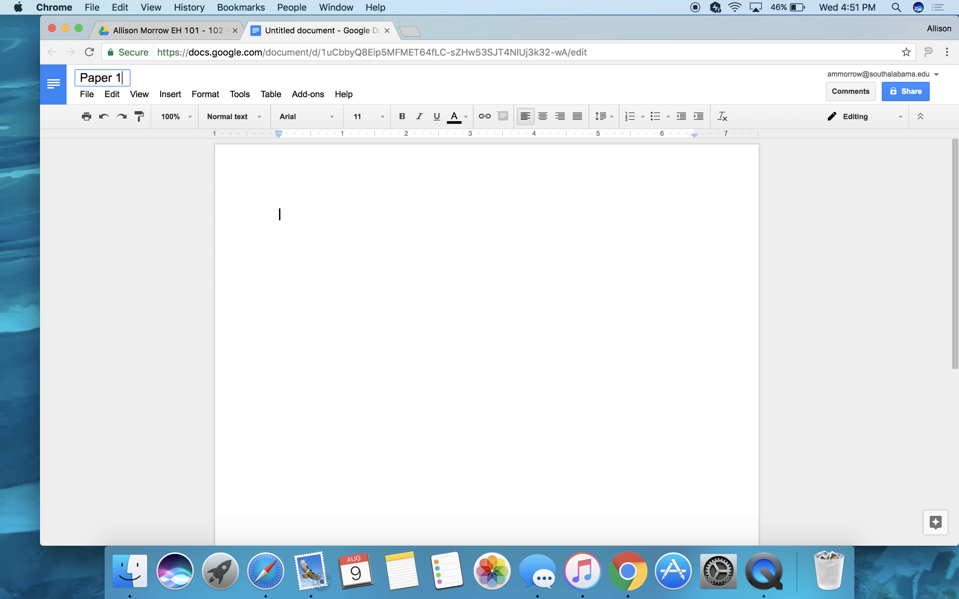
left_click(171, 94)
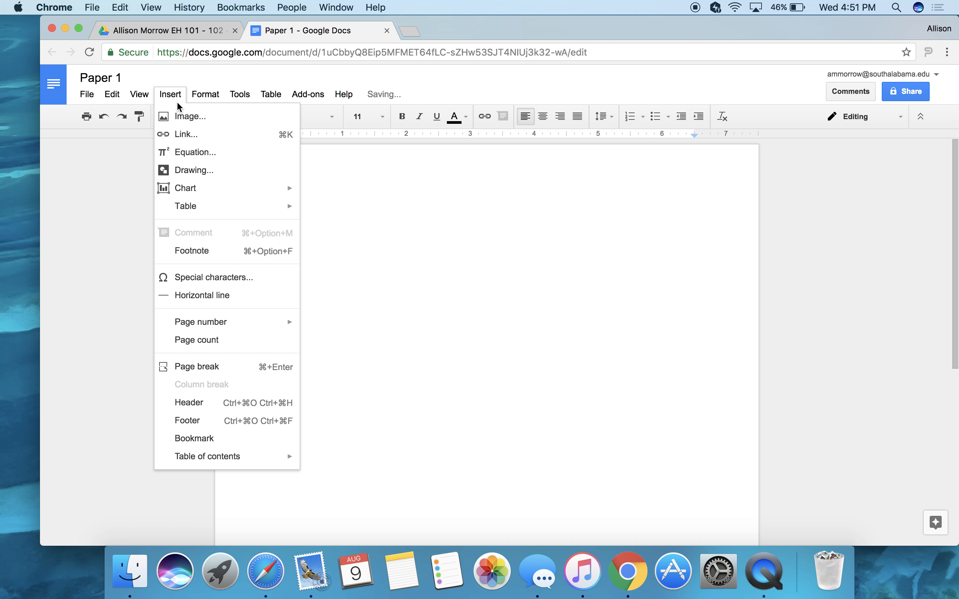
left_click(175, 70)
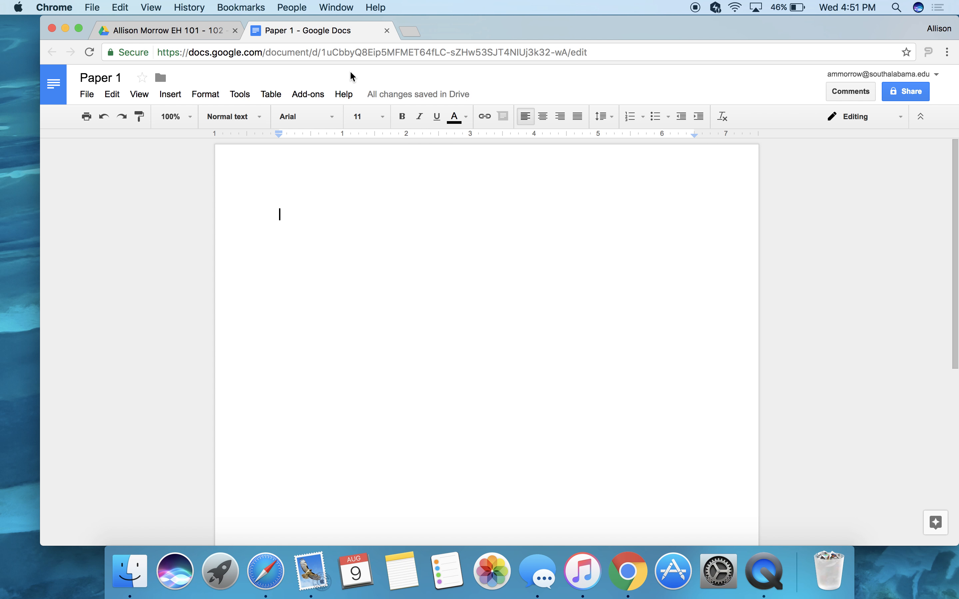
left_click(387, 31)
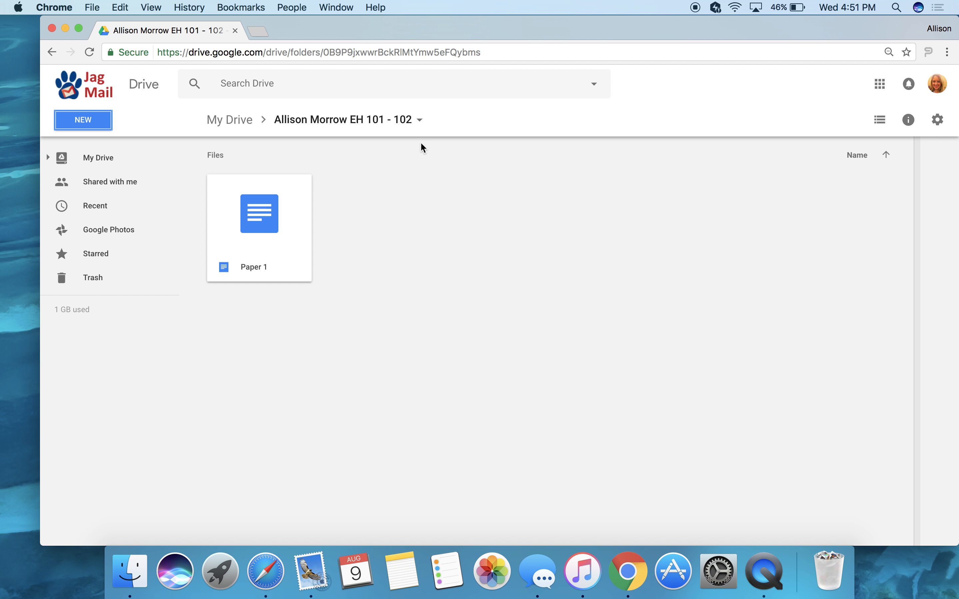
Turn on link sharing for the folder so anyone at University of South Alabama with the link can edit, and copy the link.
left_click(421, 121)
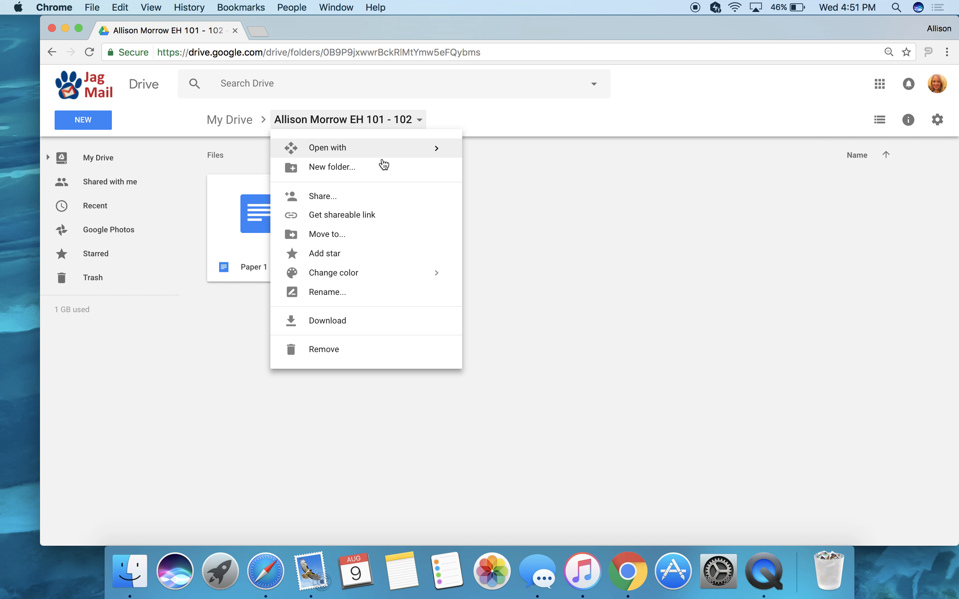
left_click(364, 195)
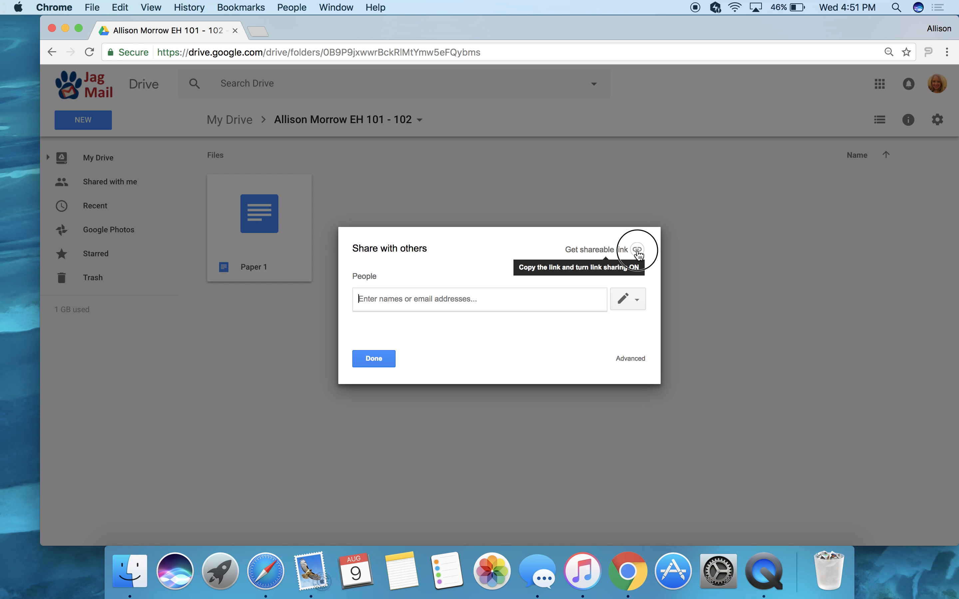
left_click(637, 249)
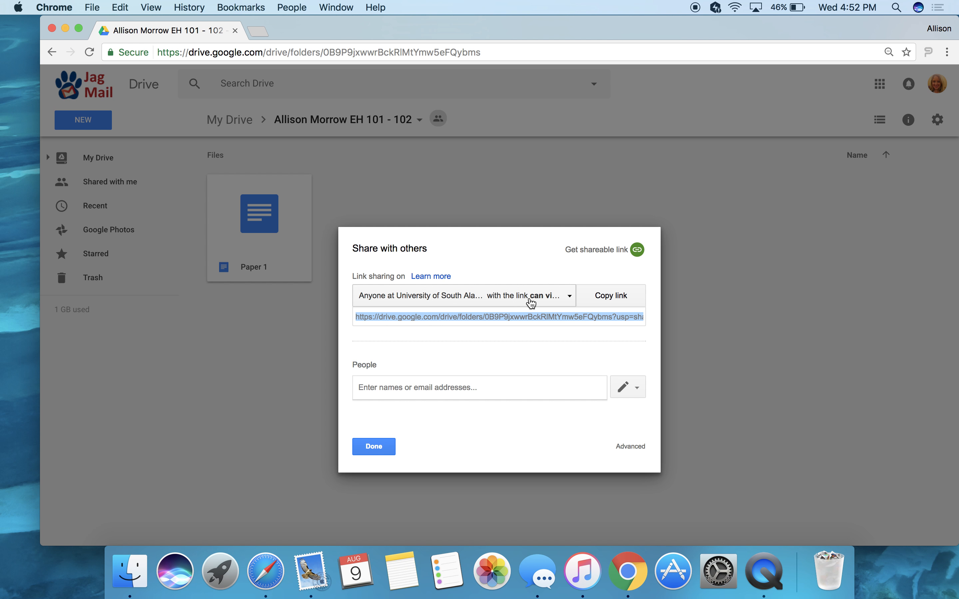
left_click(573, 305)
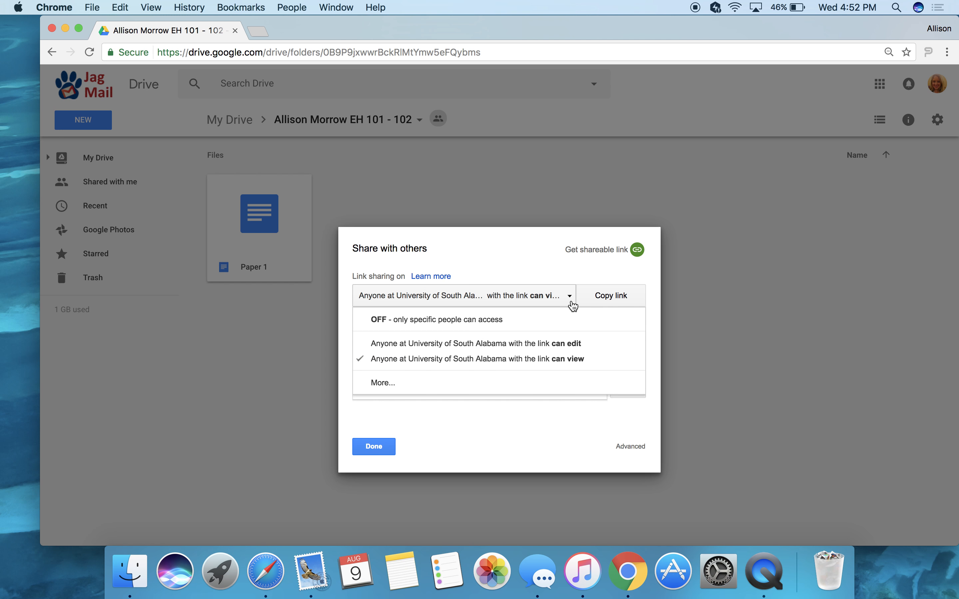
left_click(610, 344)
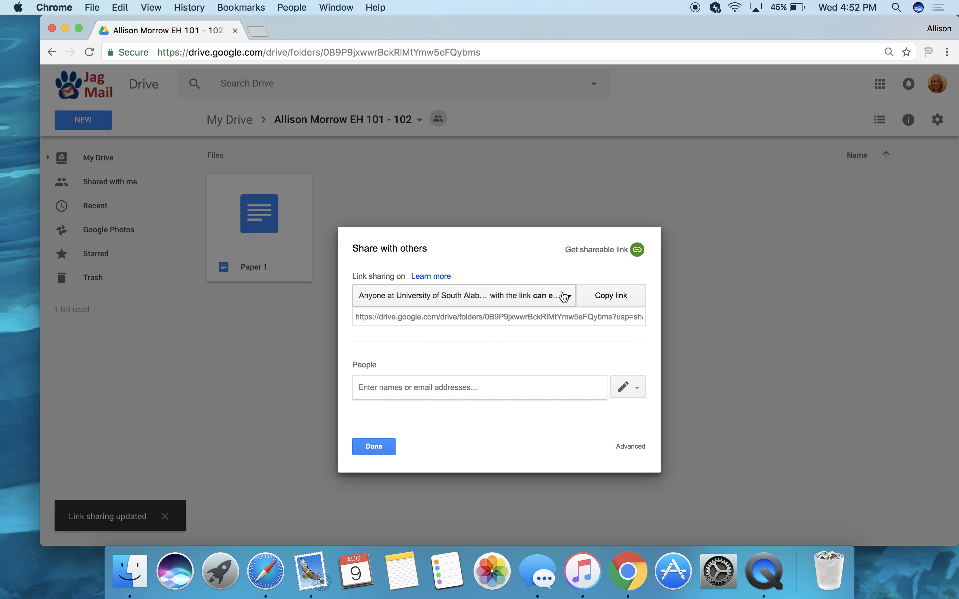
left_click(619, 299)
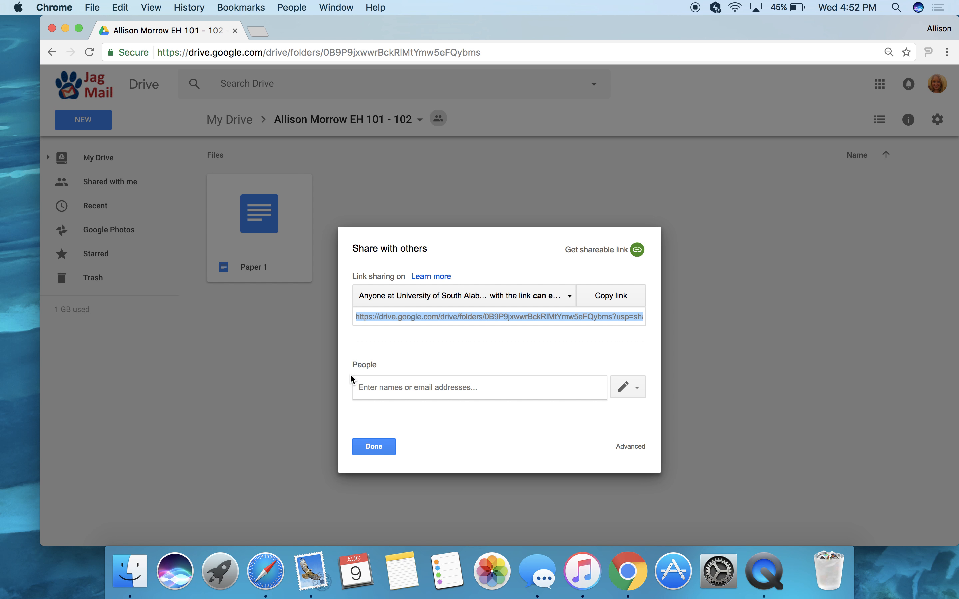
Add the instructor's suggested university contact to the folder's share recipients with "Can organize, add, & edit" access.
left_click(377, 388)
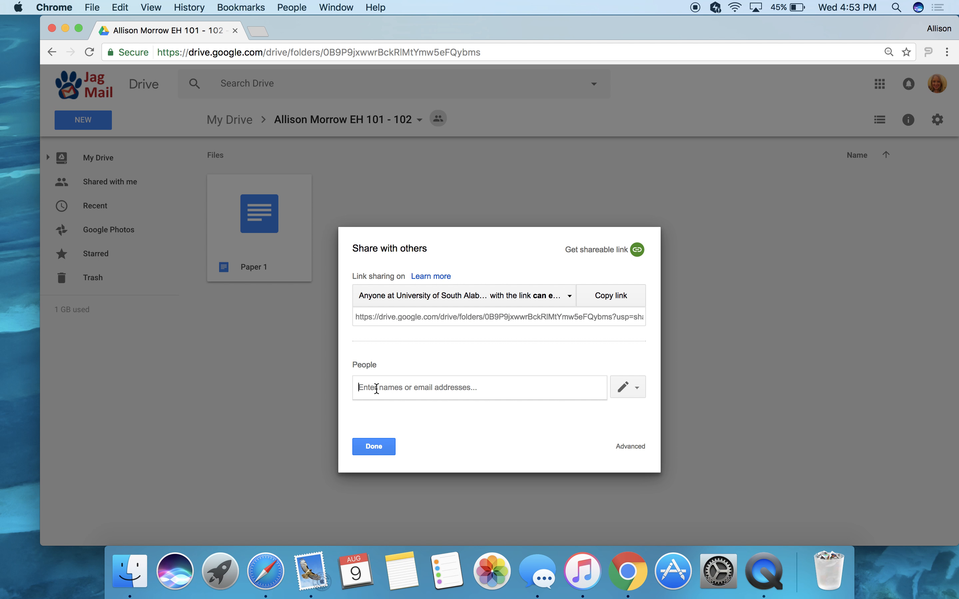
type("am")
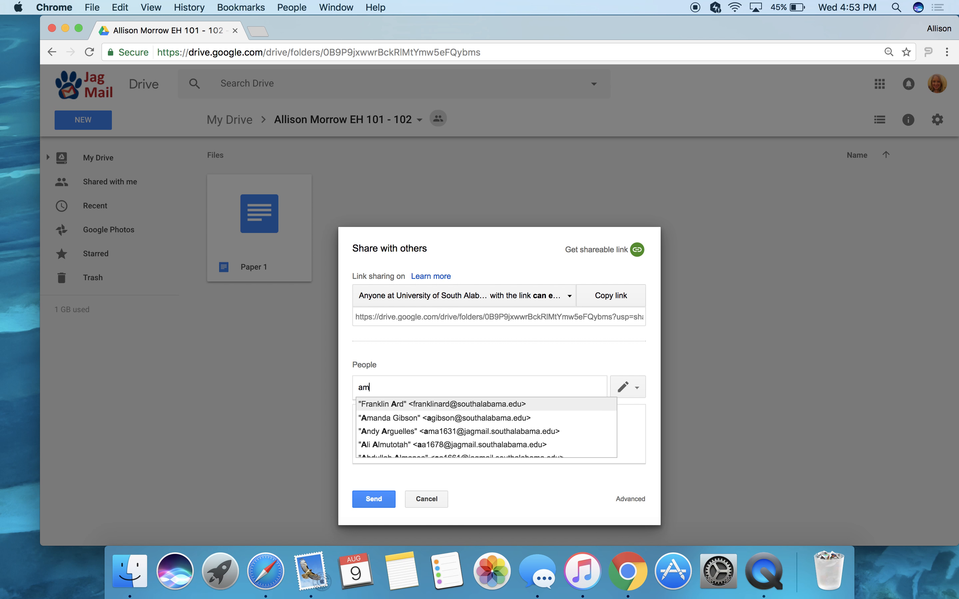
type("m")
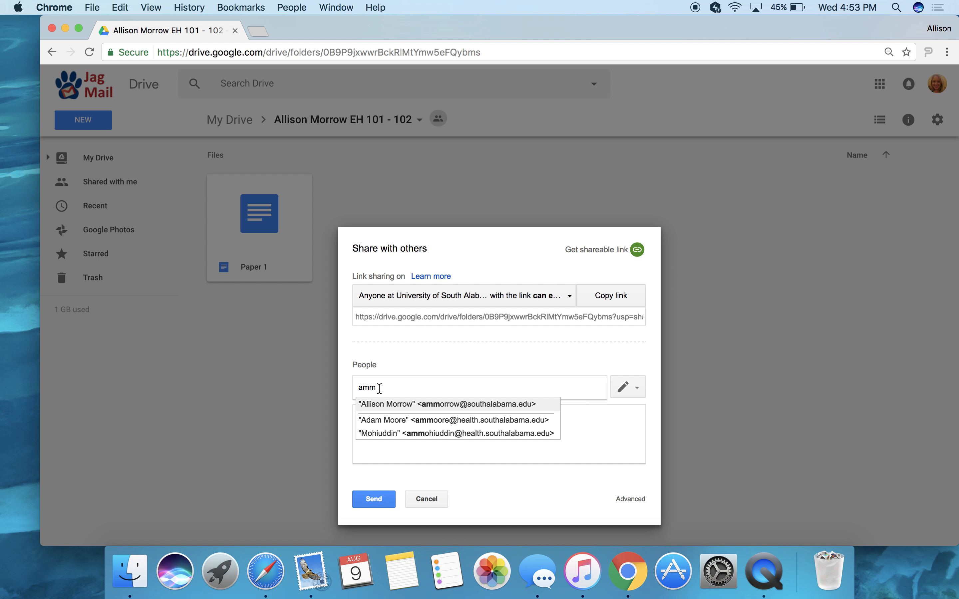
left_click(408, 412)
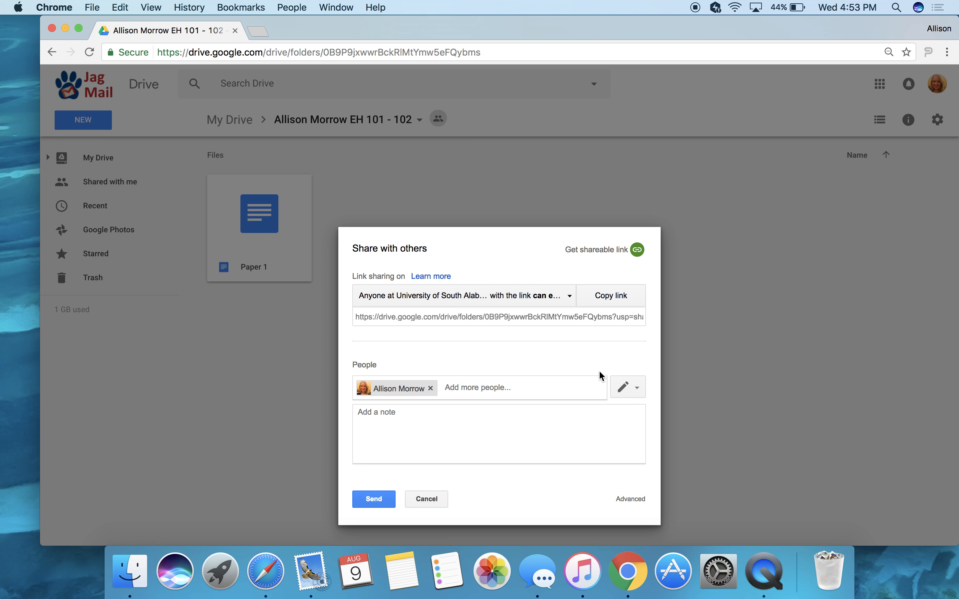
left_click(637, 387)
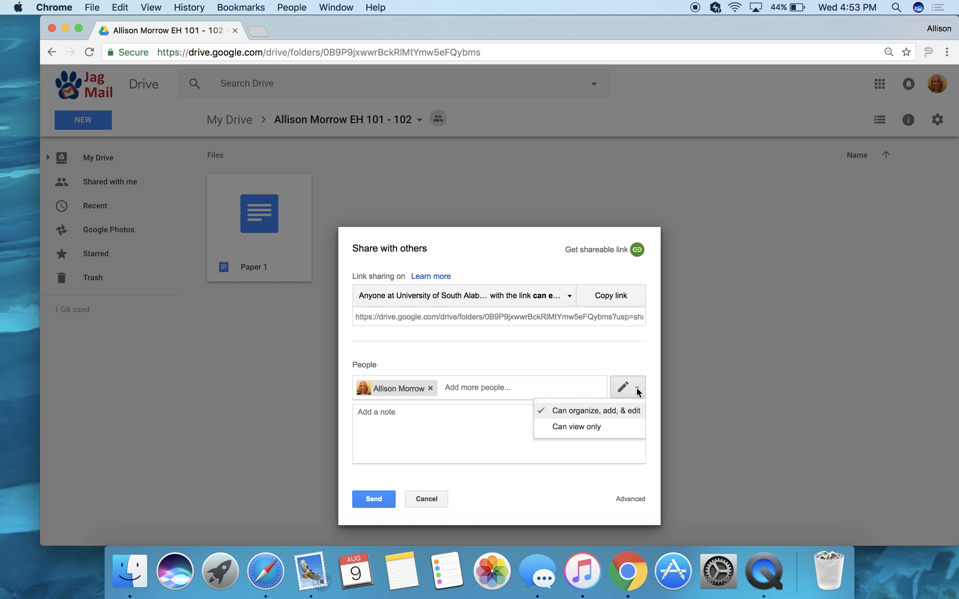
left_click(636, 411)
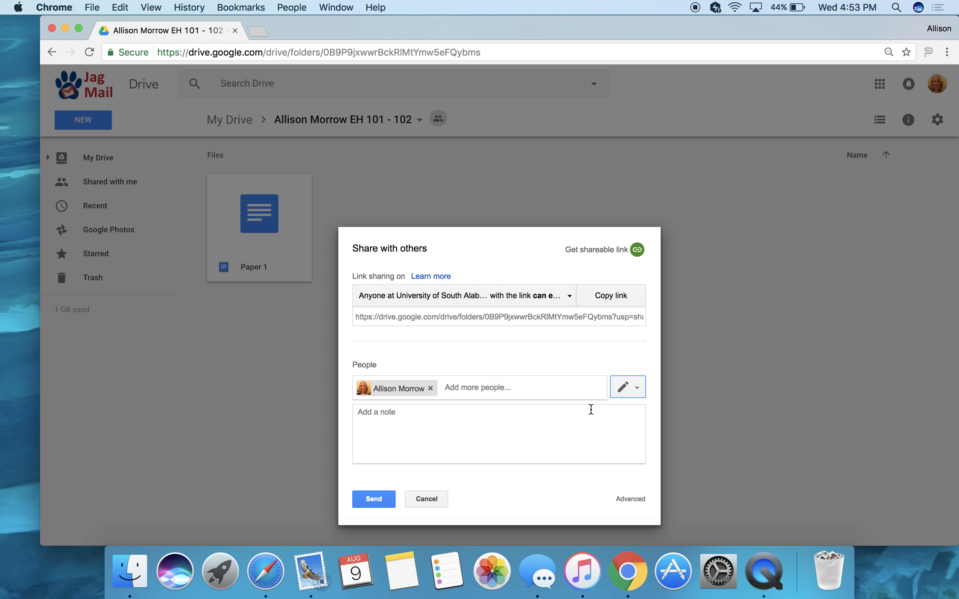
Add the note "This is my Google Drive folder." signed with the sender's first name, and send the sharing invitation.
left_click(454, 415)
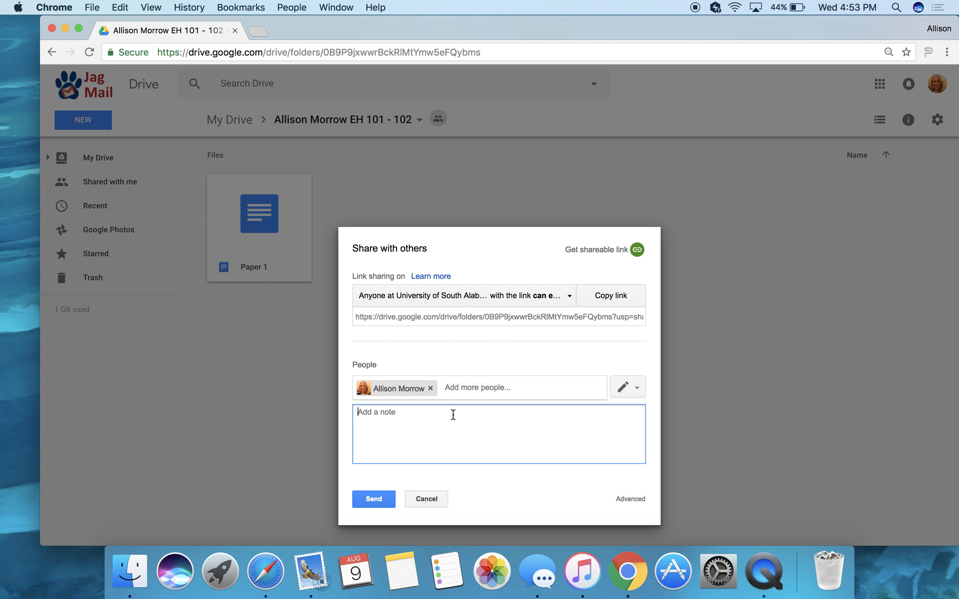
type("This is mygoo")
key("BackSpace")
key("BackSpace")
key("BackSpace")
type("Google Drive folder.")
key("Return")
key("Return")
type("Allis")
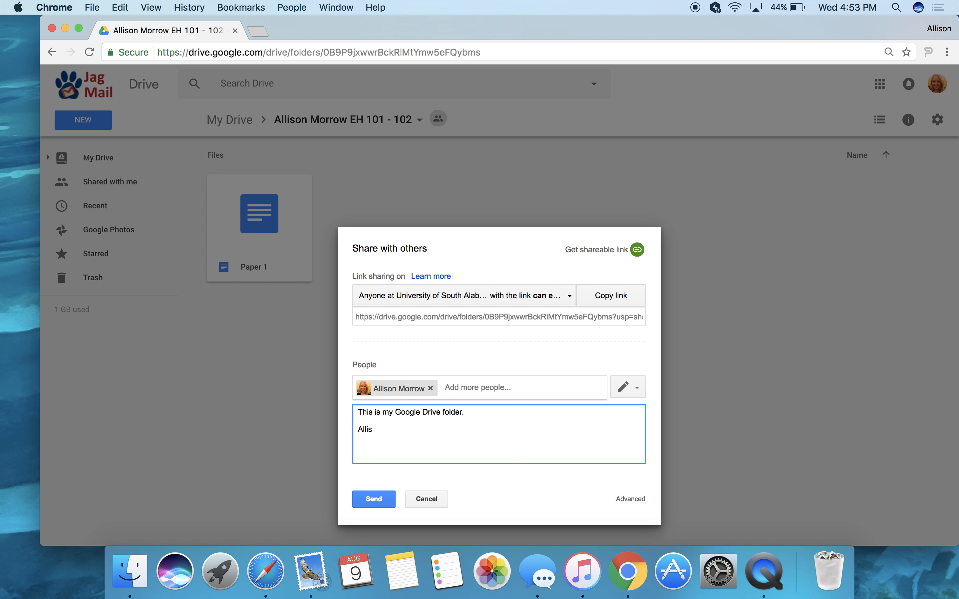
type("on")
left_click(381, 501)
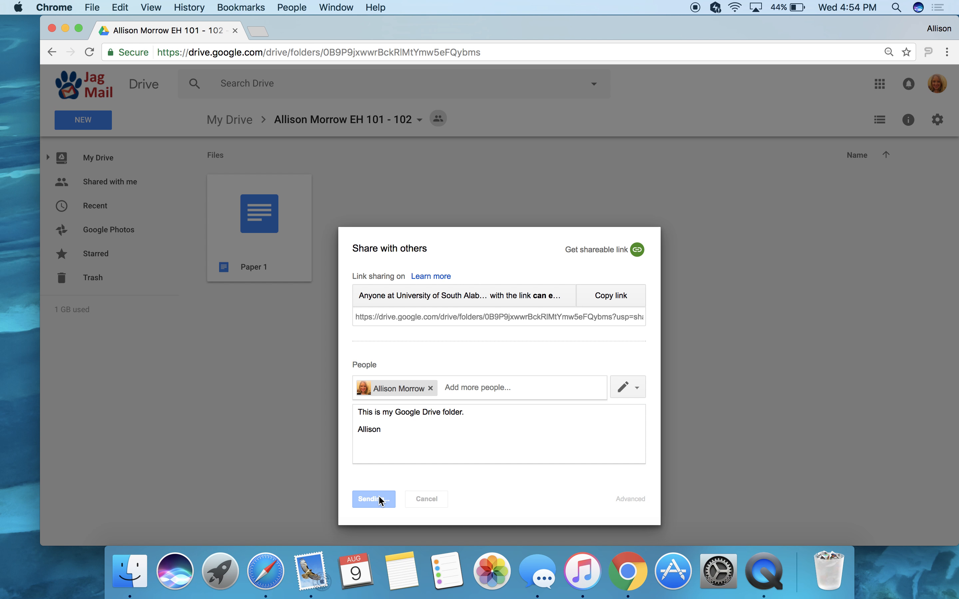